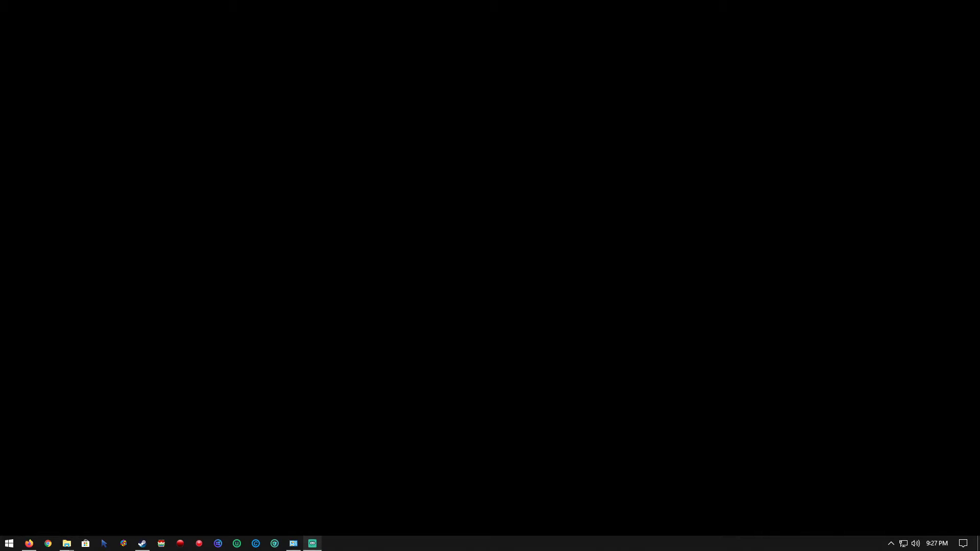
# Open drive F: and check its file system in the drive's properties, leaving the settings as they are.
pyautogui.press('super+r')
pyautogui.write('F:')
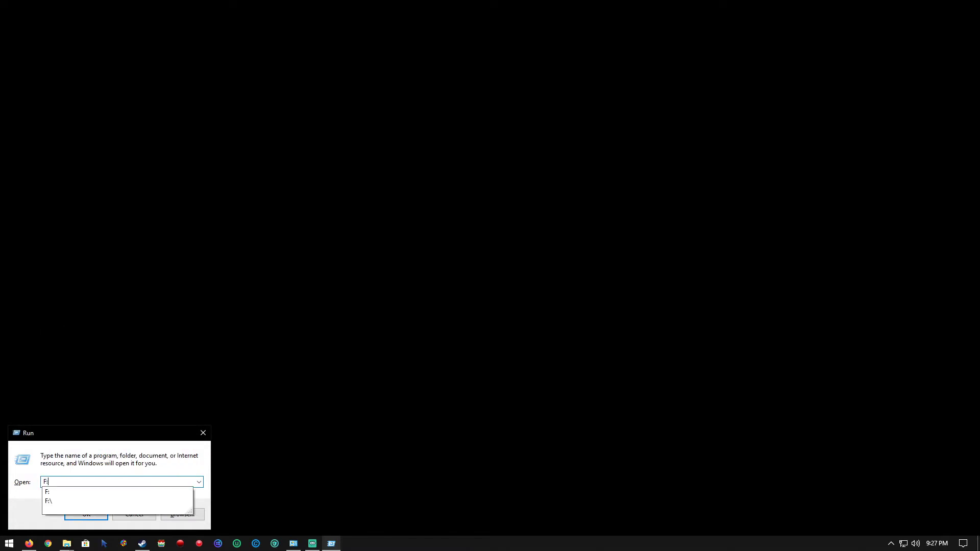
pyautogui.press('Return')
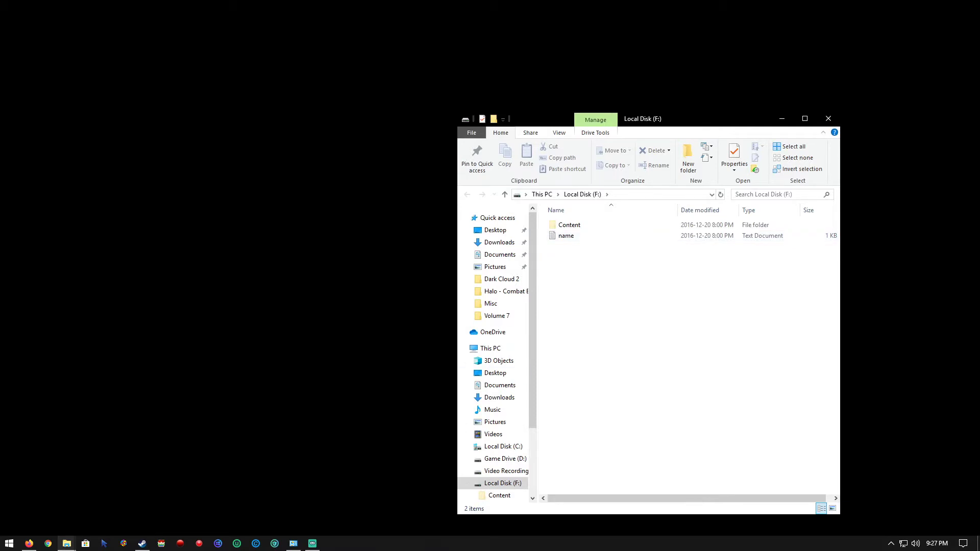
pyautogui.rightClick(587, 323)
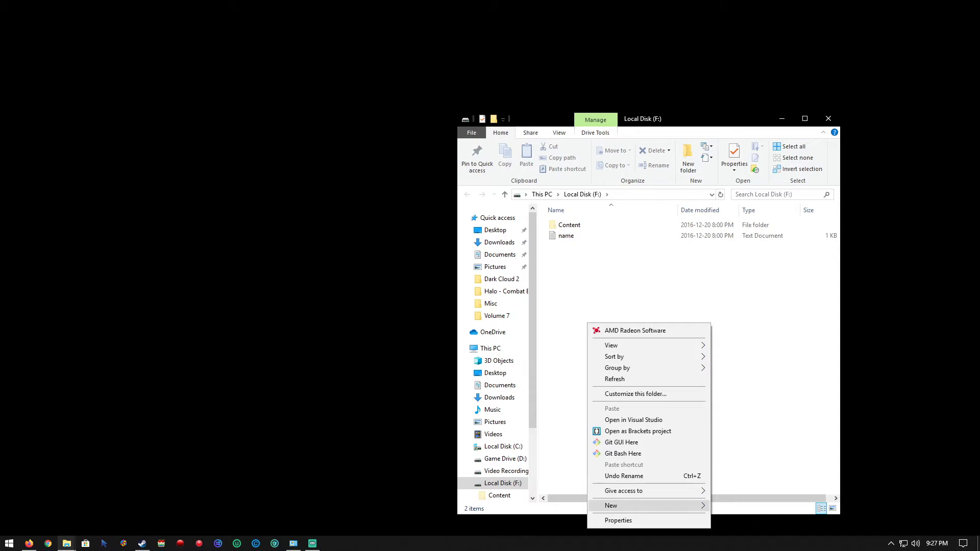
pyautogui.click(619, 520)
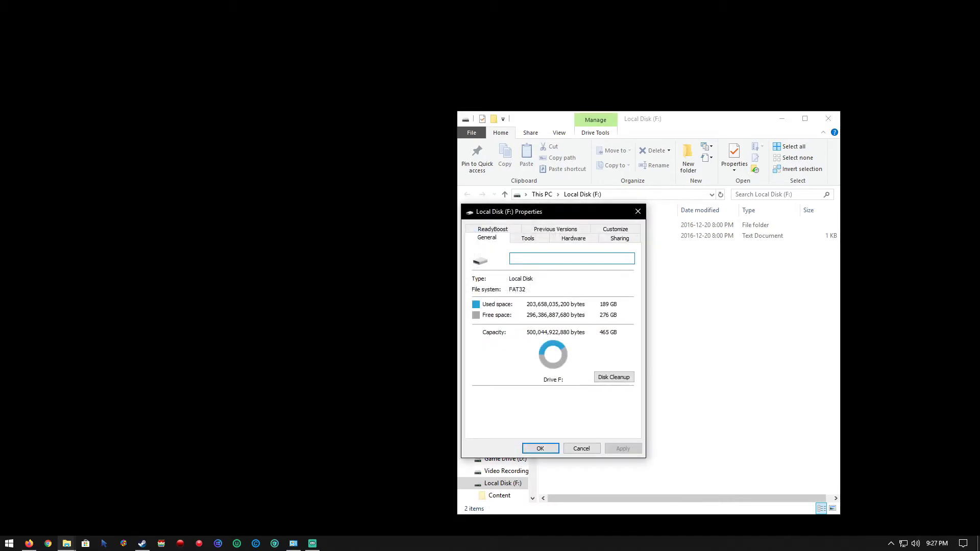
pyautogui.click(582, 449)
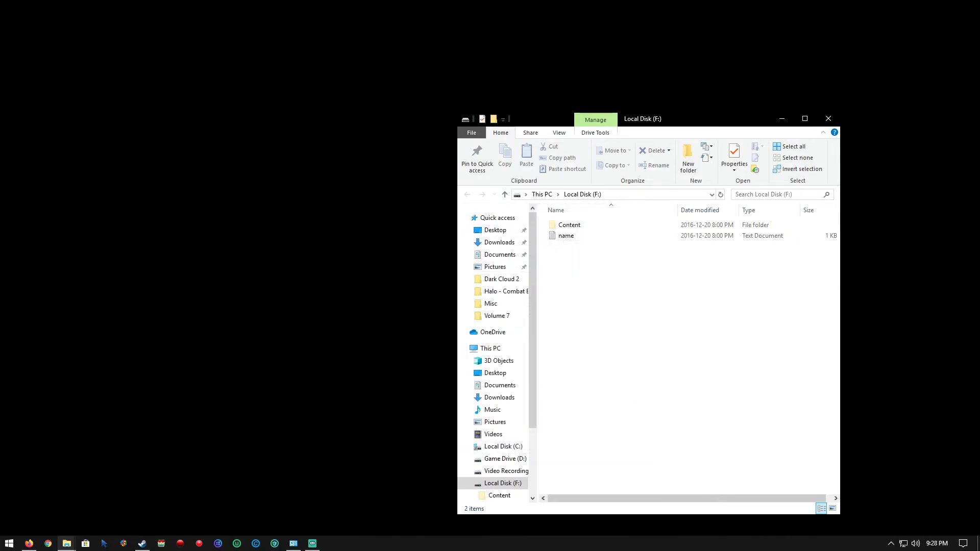
# Set the File Explorer options to not show hidden files, folders, or drives, and check the contents of drive F:.
pyautogui.click(294, 543)
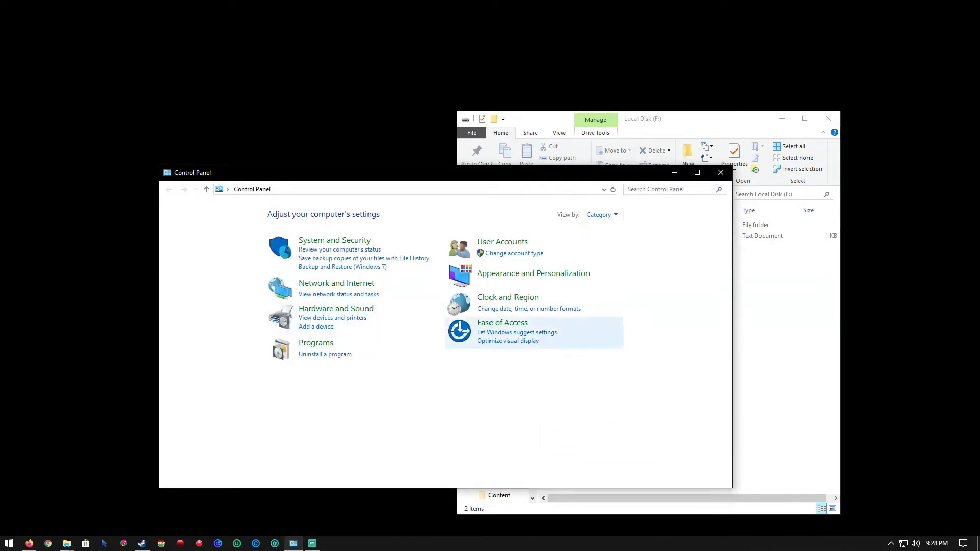
pyautogui.click(533, 273)
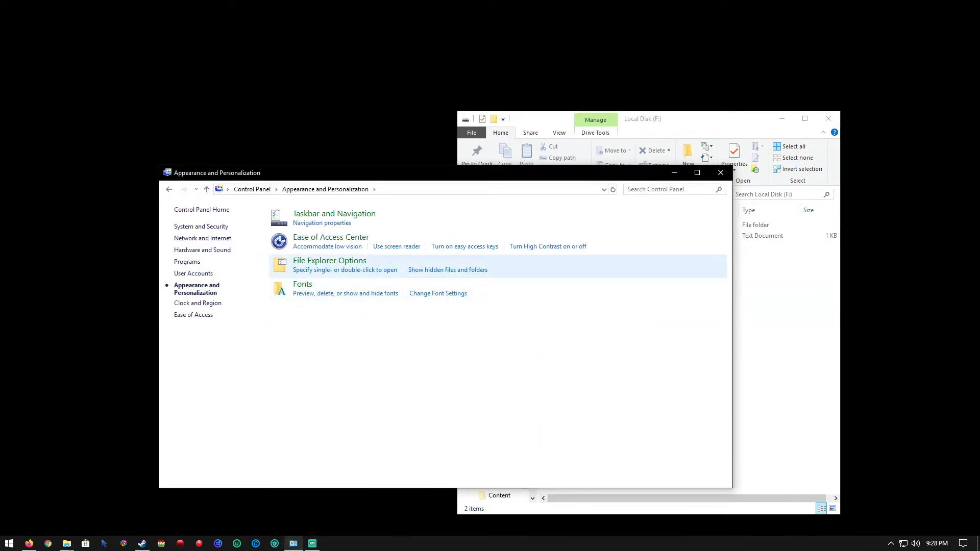
pyautogui.click(447, 270)
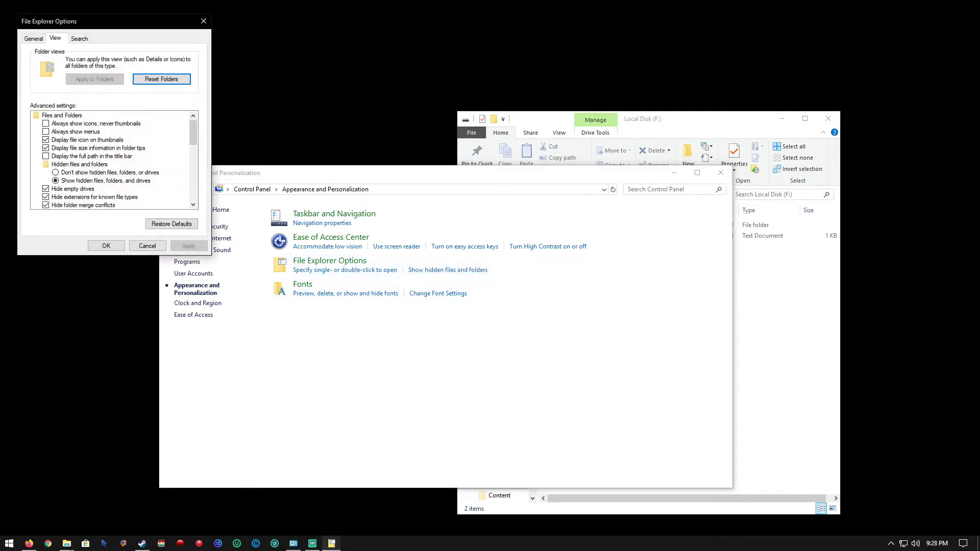
pyautogui.click(55, 173)
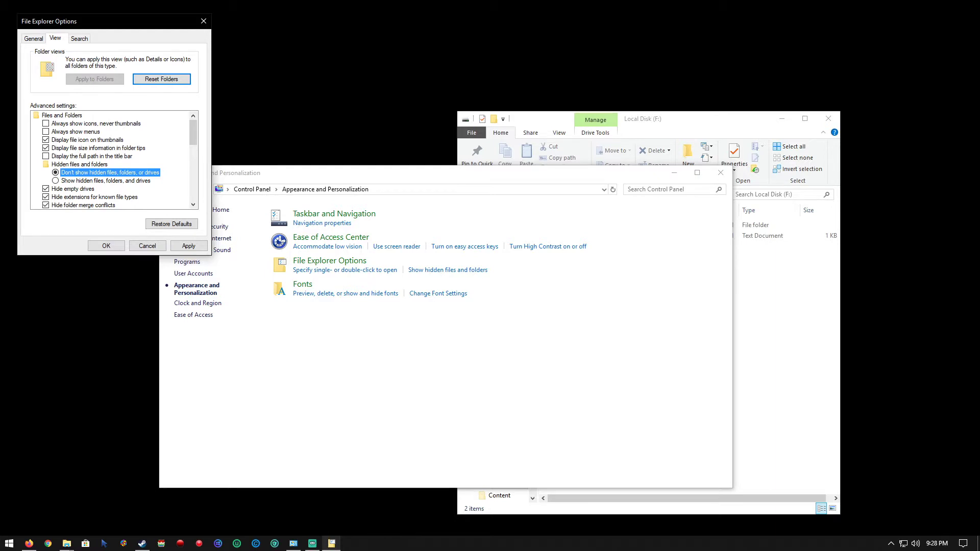
pyautogui.click(189, 246)
pyautogui.click(787, 316)
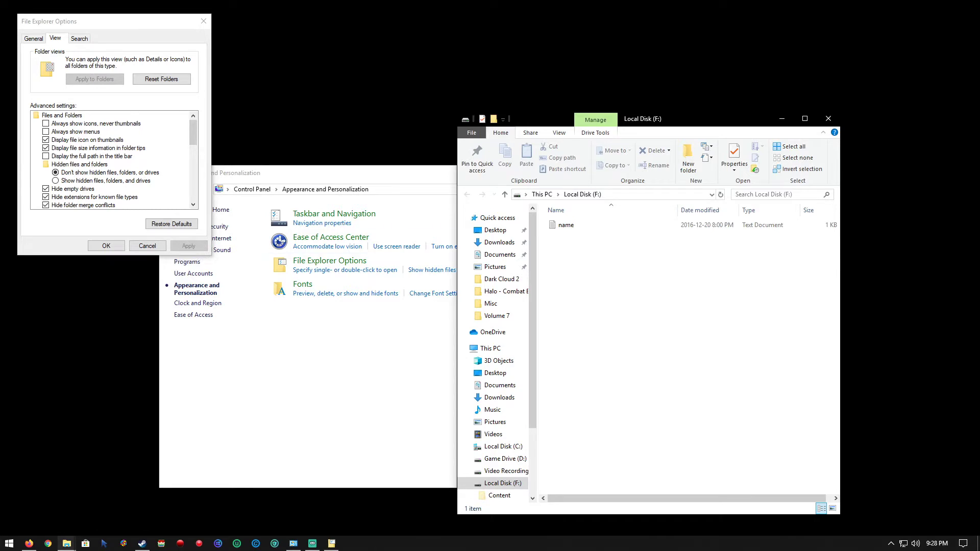
# Set the File Explorer options to show hidden files, folders, and drives, and return to the drive F: window.
pyautogui.click(352, 368)
pyautogui.hotkey('alt', 'Left')
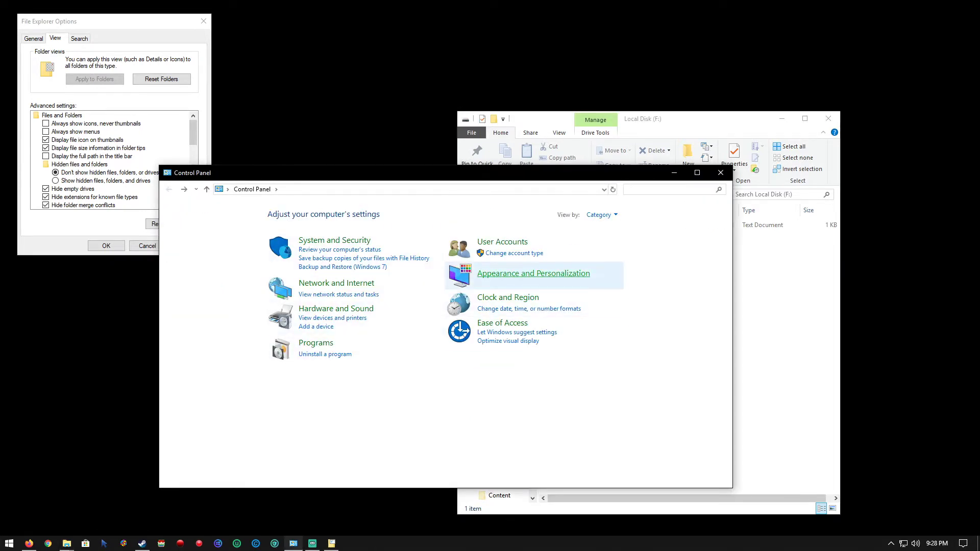
pyautogui.click(534, 273)
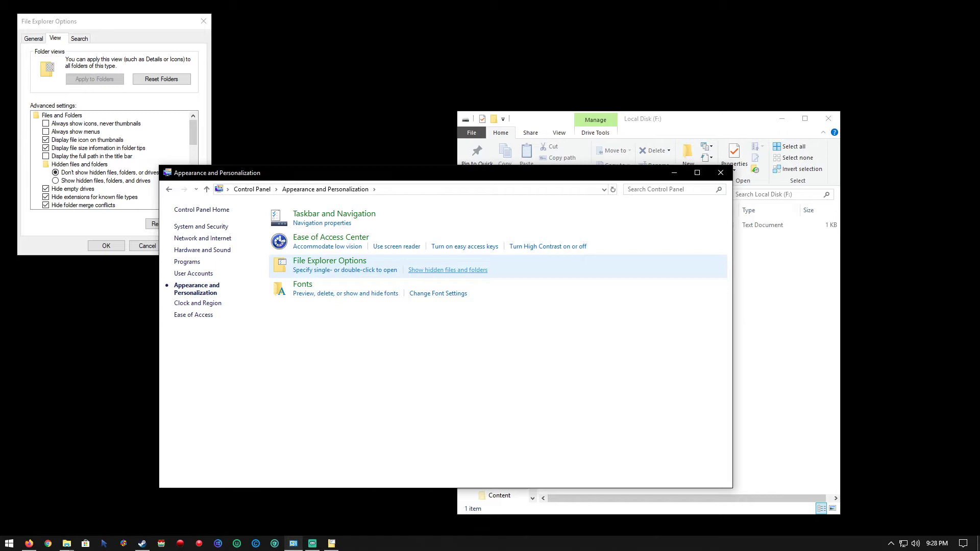
pyautogui.moveTo(124, 28); pyautogui.dragTo(482, 140)
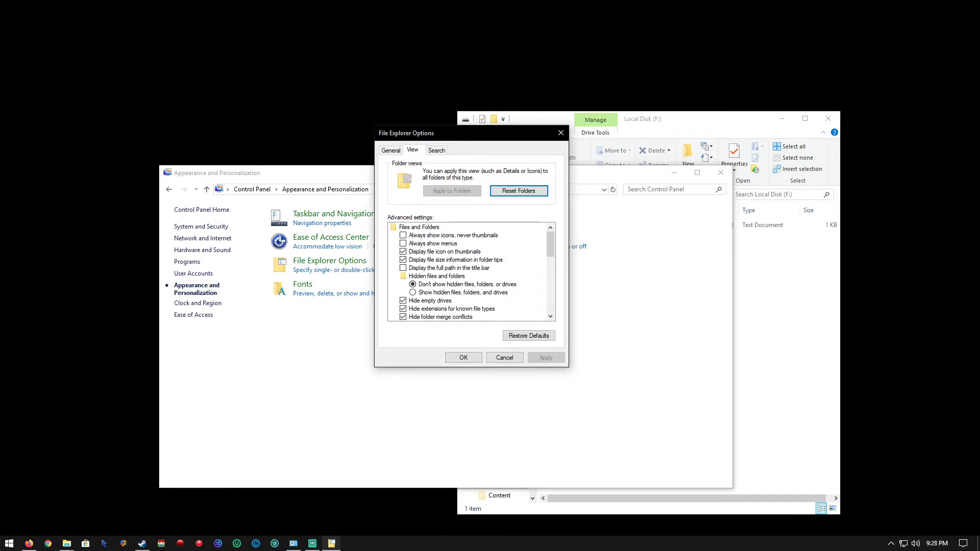
pyautogui.click(414, 292)
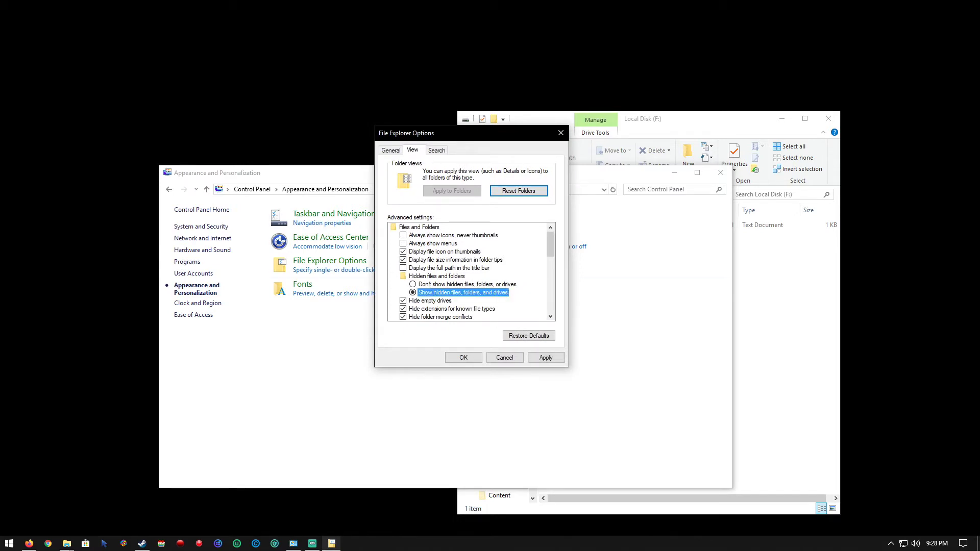
pyautogui.press('Return')
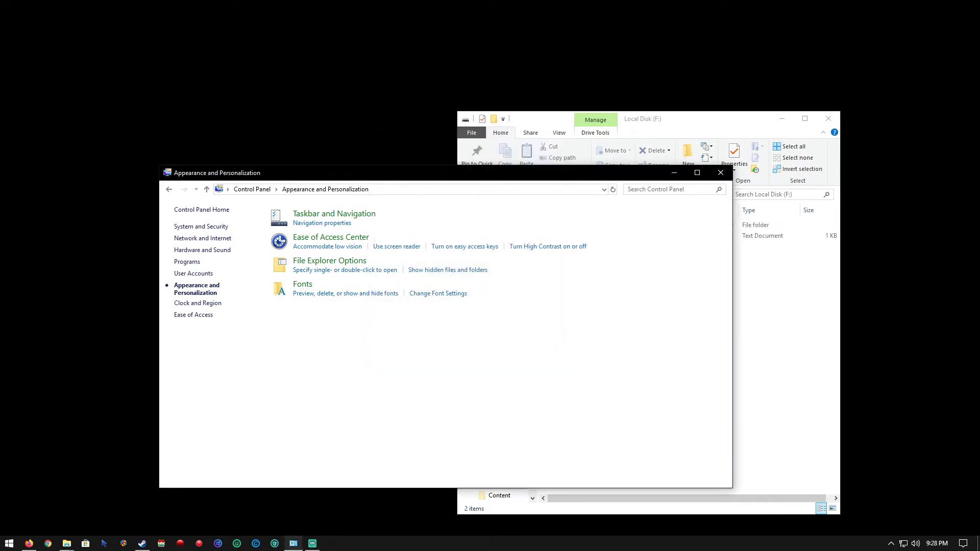
pyautogui.click(784, 311)
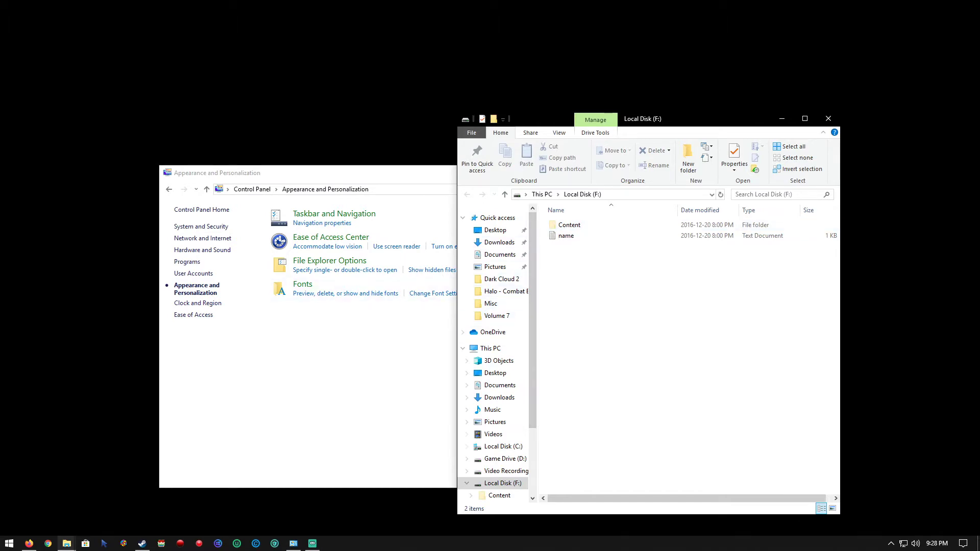
# Switch to the Xenia Utilities folder window and select the God2Iso application.
pyautogui.moveTo(66, 543)
pyautogui.moveTo(139, 503)
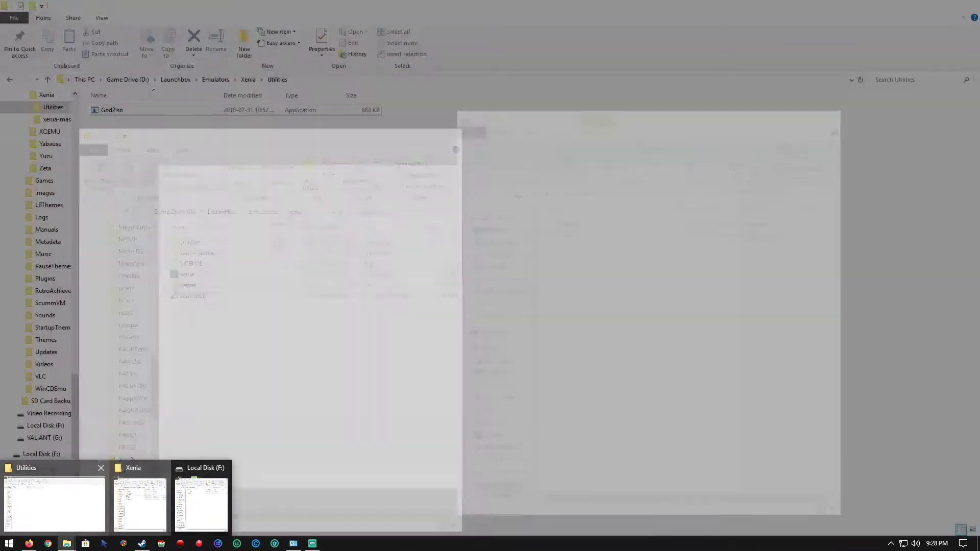
pyautogui.click(54, 503)
pyautogui.click(112, 110)
pyautogui.click(112, 110)
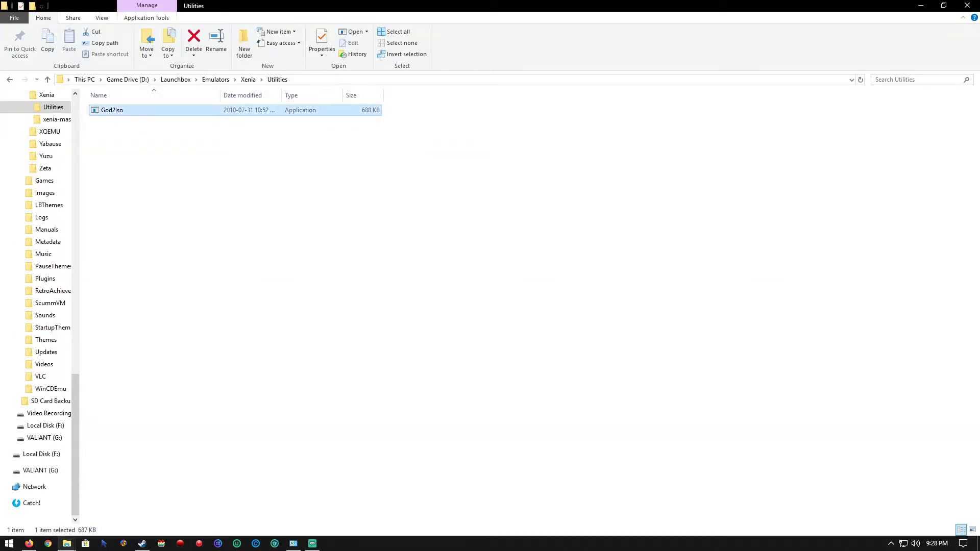
pyautogui.moveTo(112, 110)
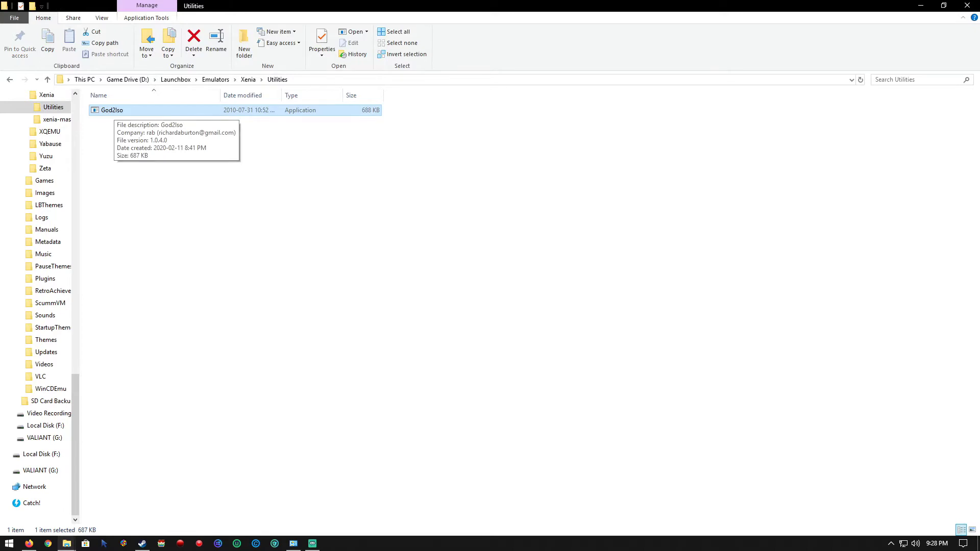
# Switch to Firefox and view the digiex.net God2ISO thread and its address, ending on the Google page.
pyautogui.click(29, 544)
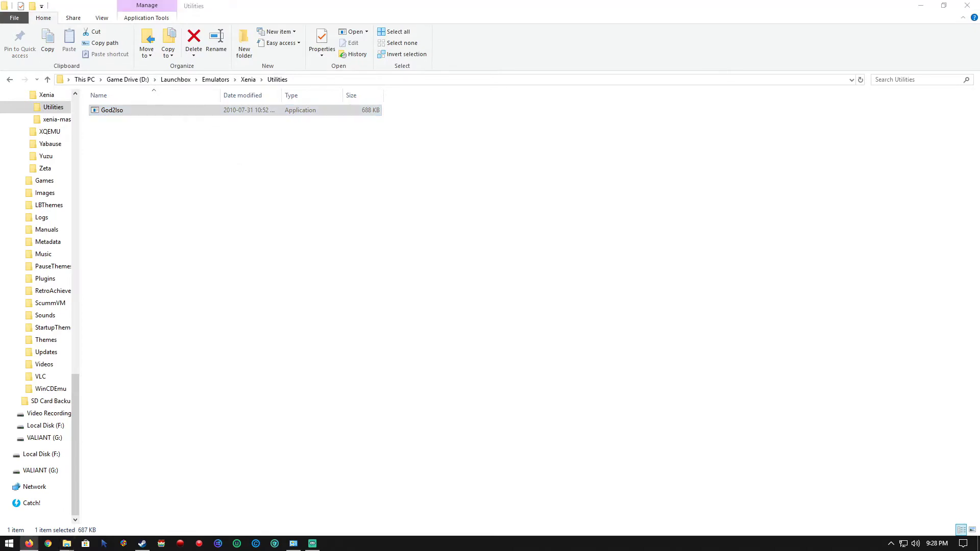
pyautogui.click(56, 8)
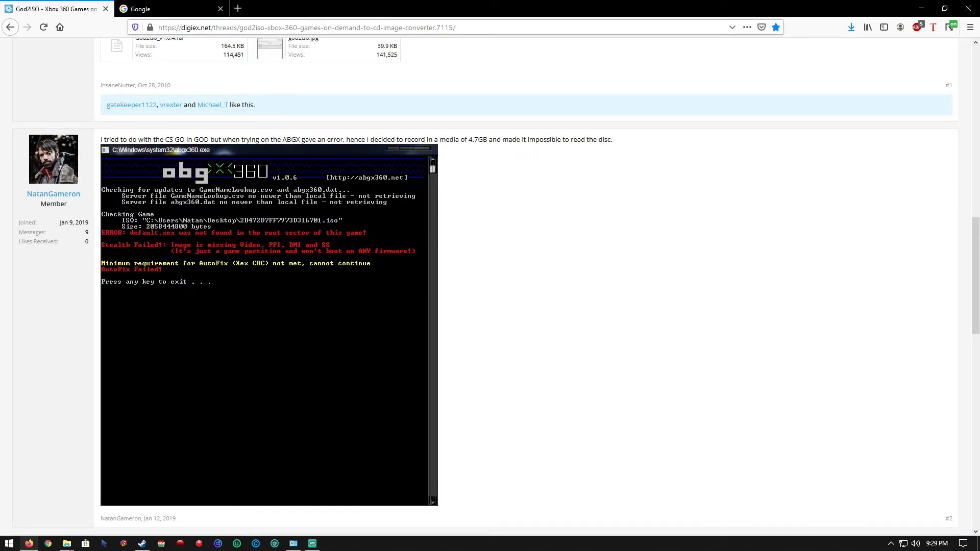
pyautogui.hotkey('ctrl', 'l')
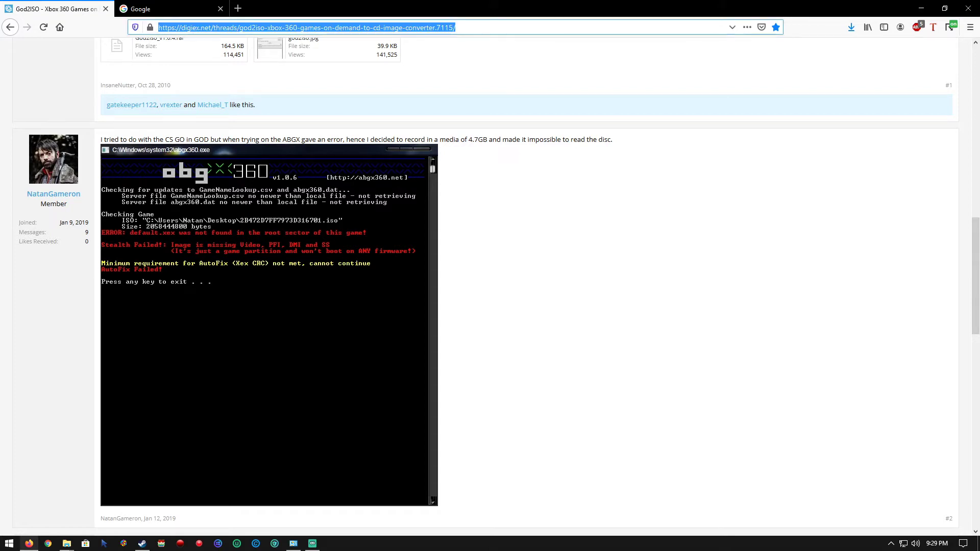
pyautogui.click(169, 8)
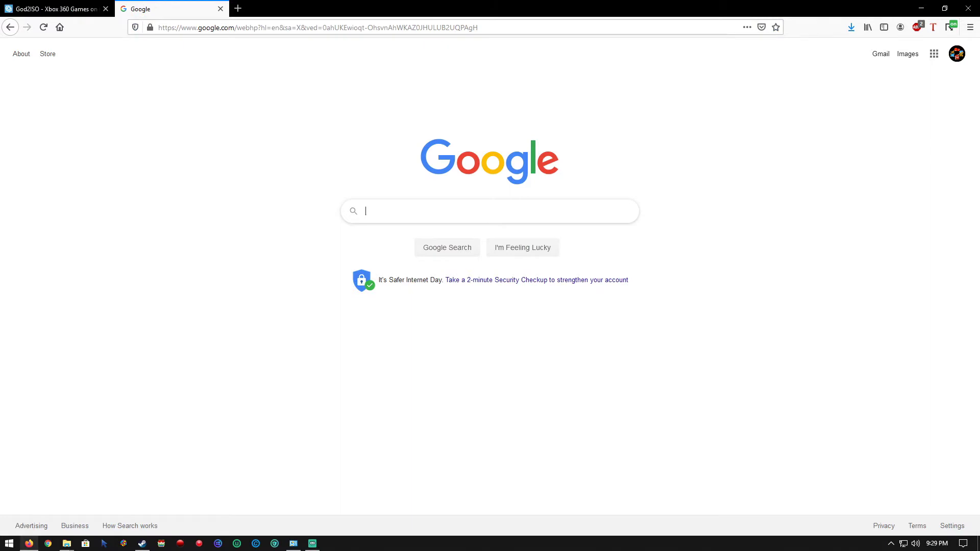
# Launch God2Iso from the Xenia Utilities folder and place its window near the middle of the screen.
pyautogui.moveTo(67, 544)
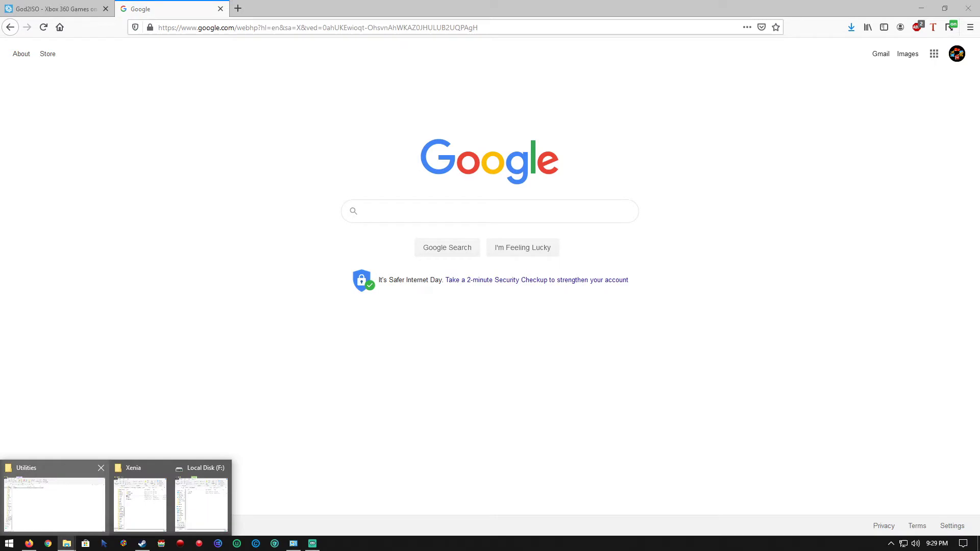
pyautogui.click(55, 503)
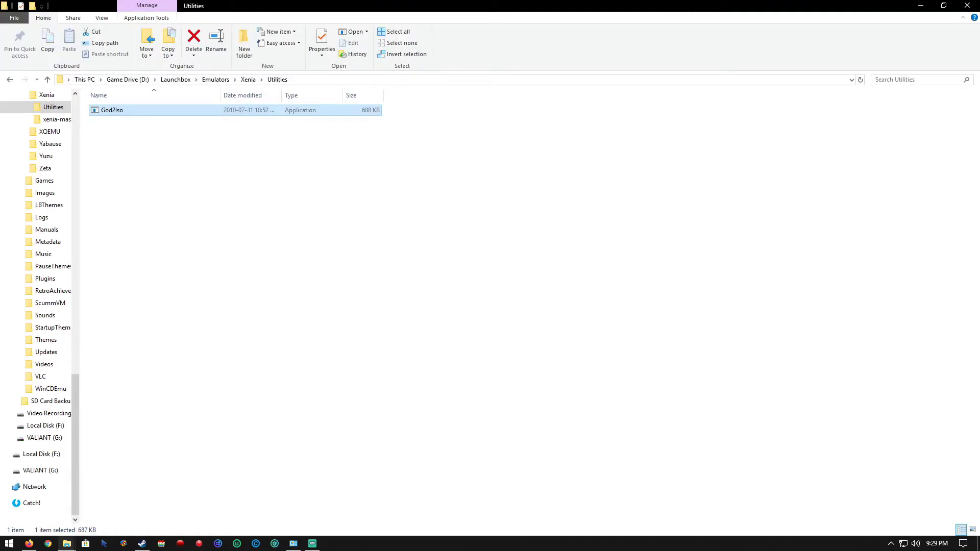
pyautogui.press('Return')
pyautogui.moveTo(139, 33); pyautogui.dragTo(502, 117)
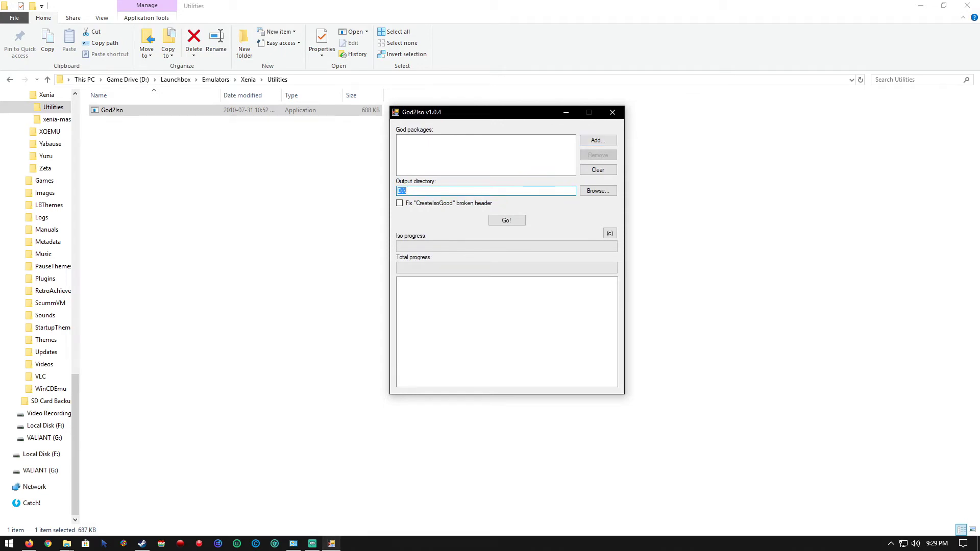
pyautogui.click(598, 140)
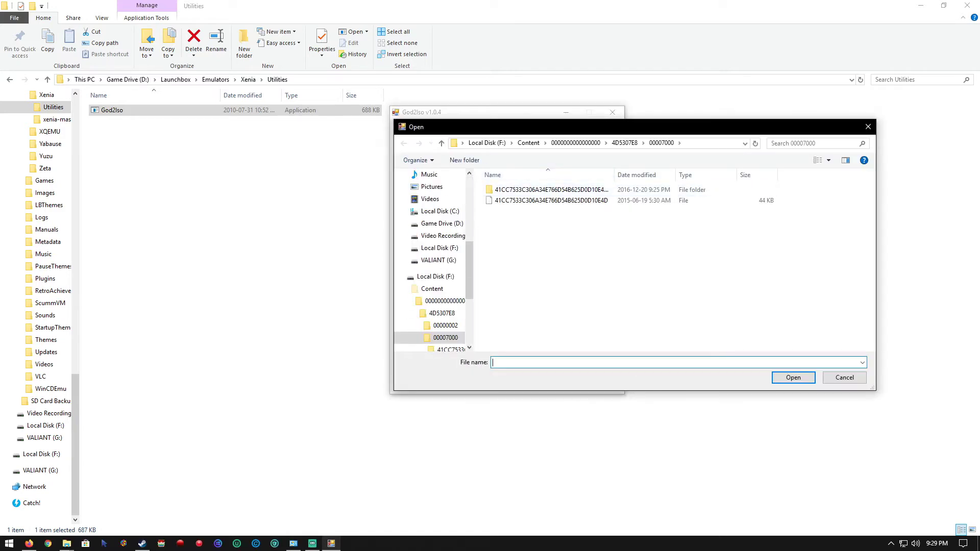
pyautogui.click(528, 144)
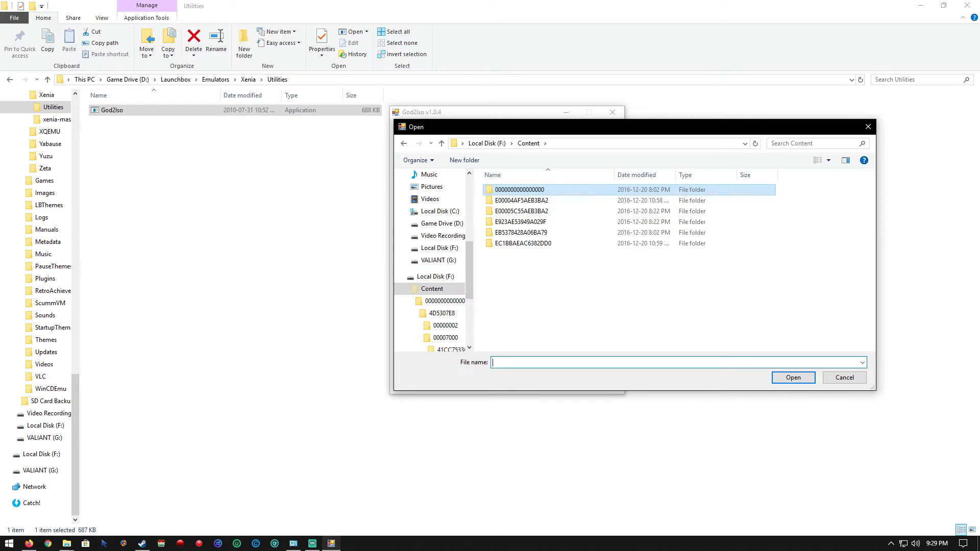
pyautogui.click(487, 143)
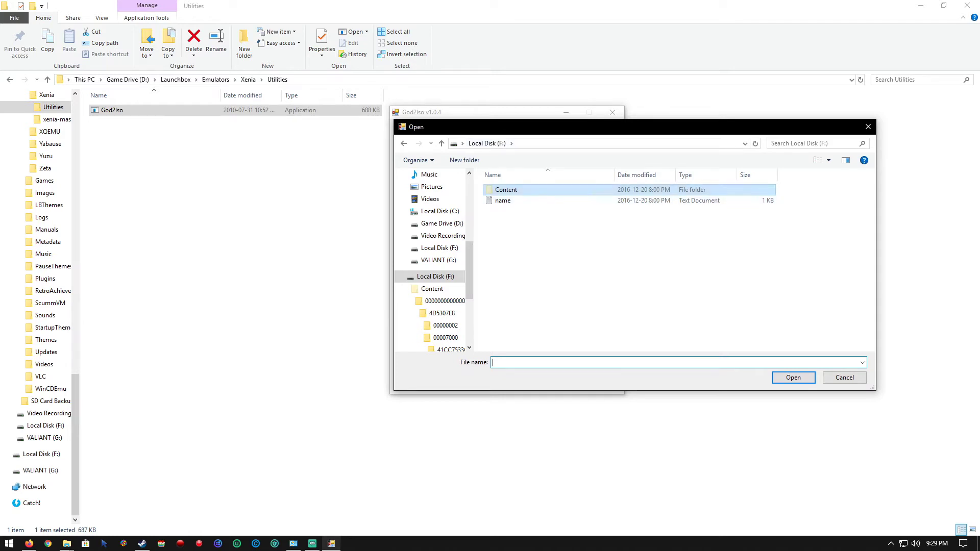
pyautogui.doubleClick(506, 190)
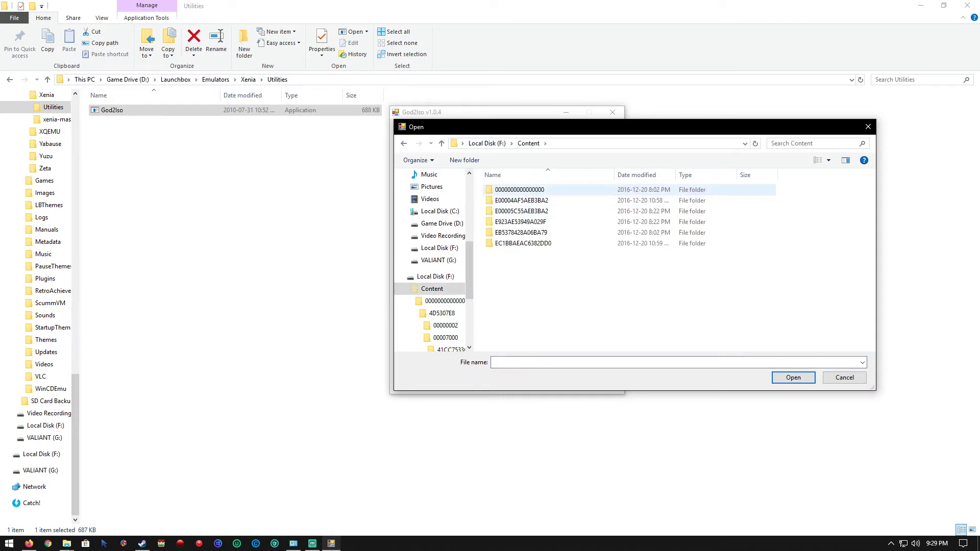
pyautogui.click(510, 190)
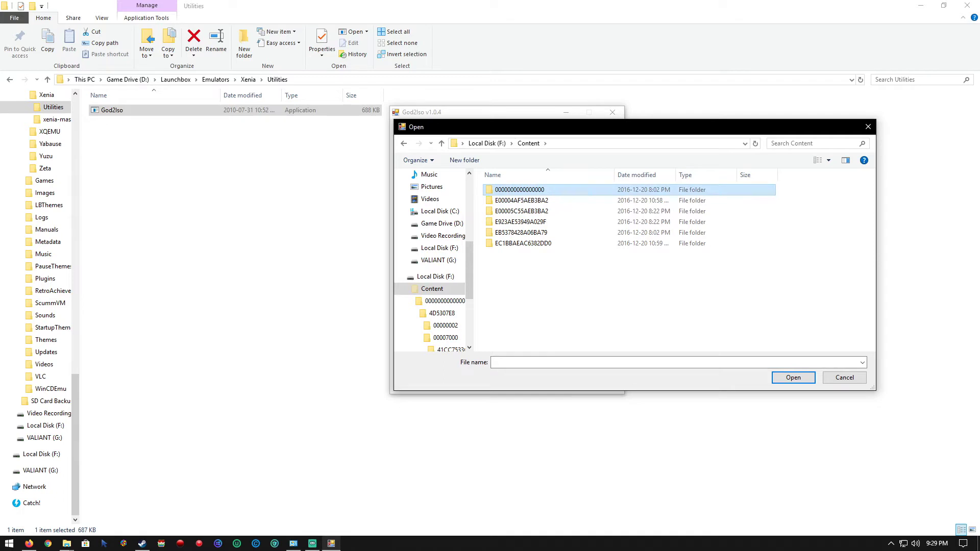
pyautogui.press('Return')
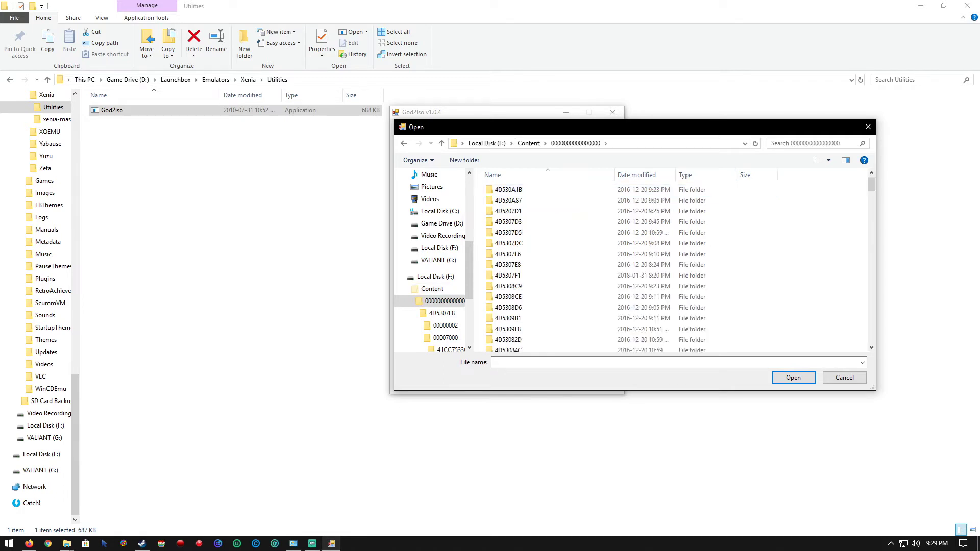
# Keep the game folders sorted by name in ascending order and open the 4D5307E8 folder.
pyautogui.rightClick(816, 197)
pyautogui.press('Escape')
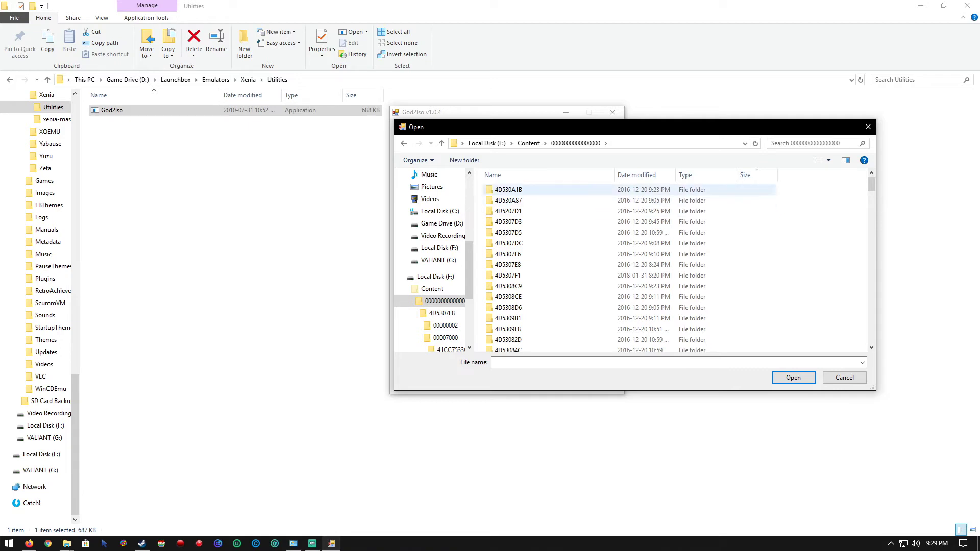
pyautogui.click(753, 175)
pyautogui.click(544, 175)
pyautogui.click(544, 174)
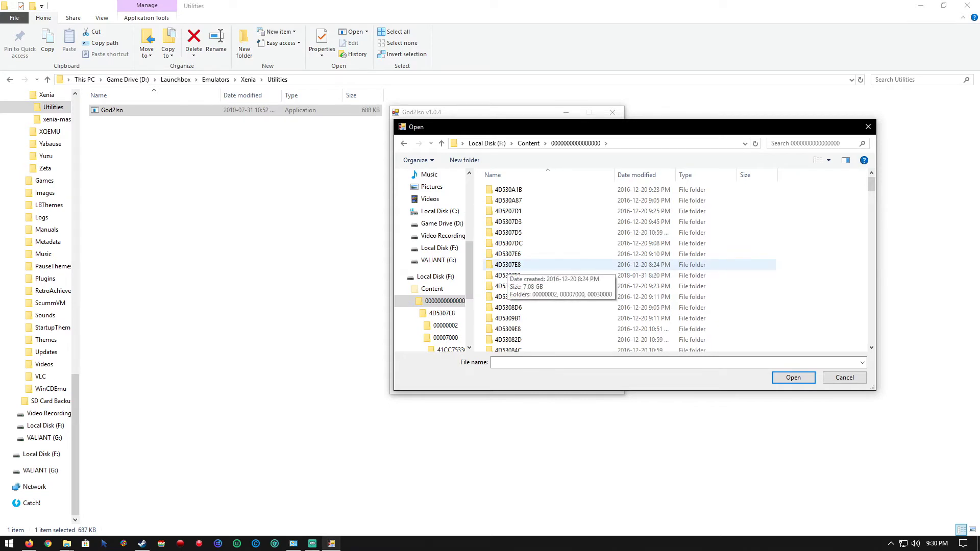
pyautogui.doubleClick(507, 265)
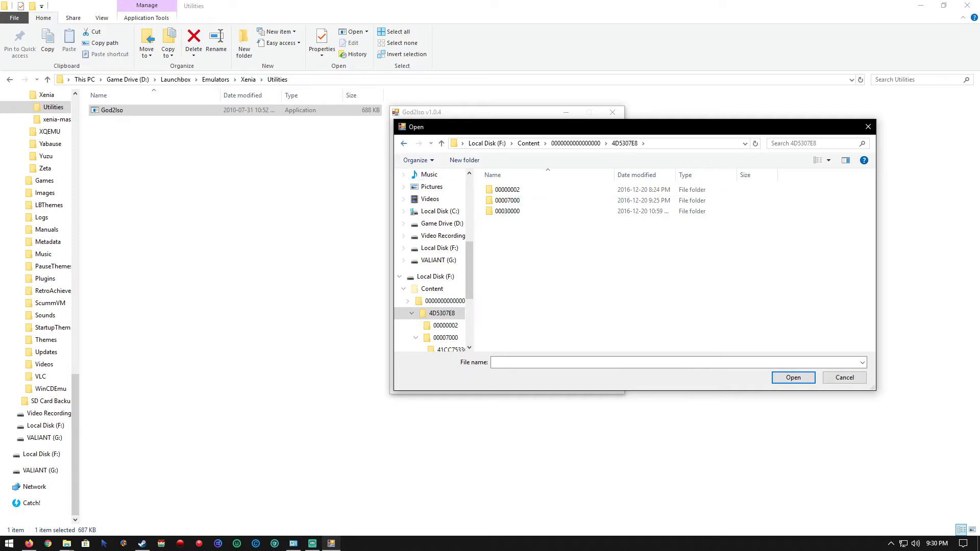
# Go back one folder, open the 4D5307F1 folder instead and copy its name from the folder path.
pyautogui.click(404, 144)
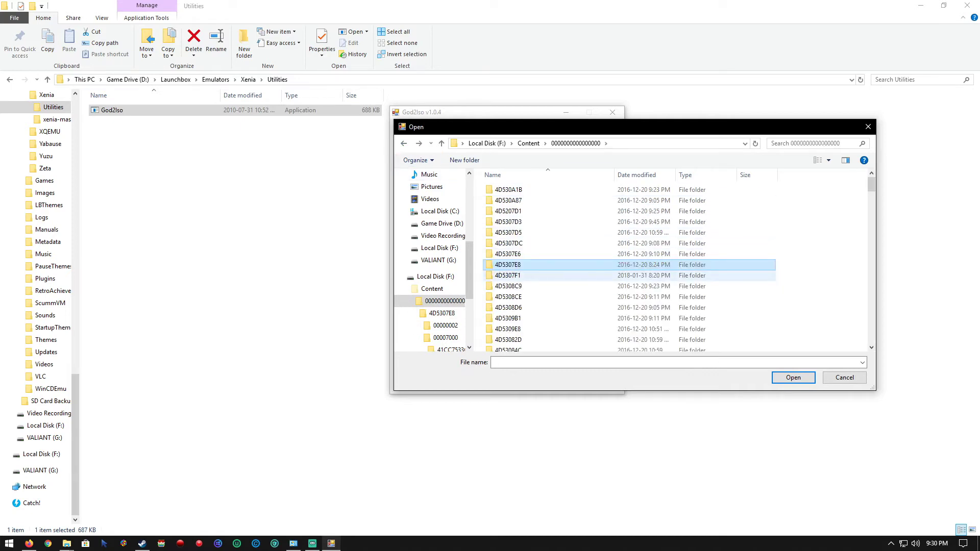
pyautogui.moveTo(508, 276)
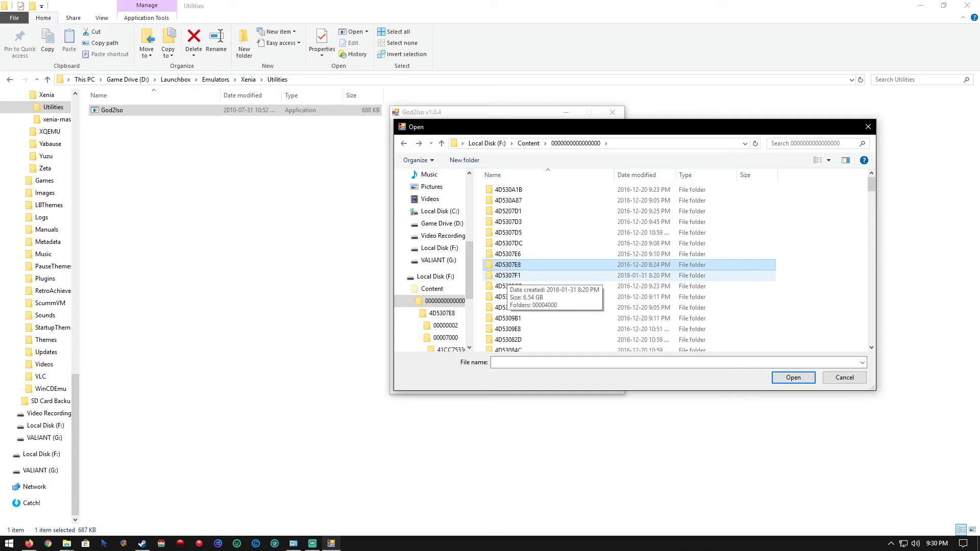
pyautogui.doubleClick(508, 276)
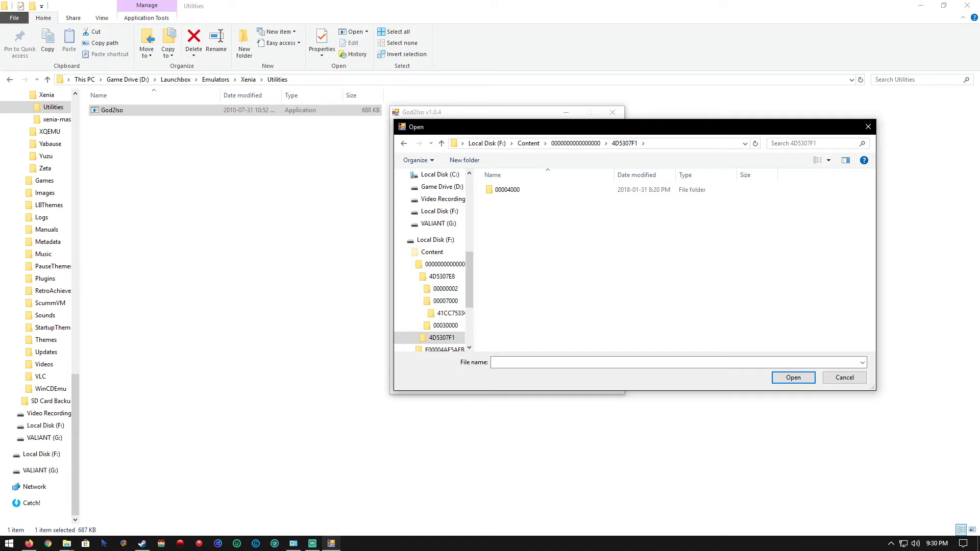
pyautogui.click(679, 143)
pyautogui.click(679, 143)
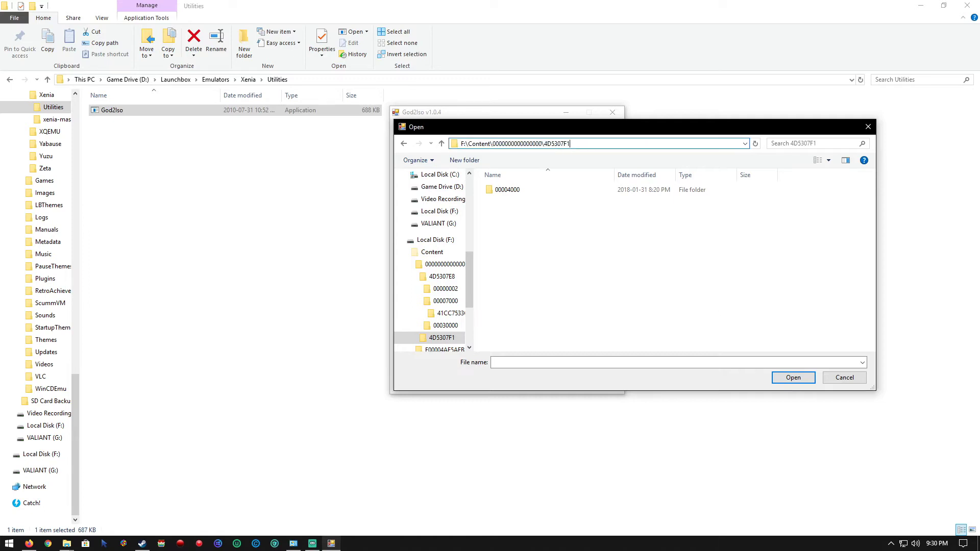
pyautogui.doubleClick(557, 144)
pyautogui.hotkey('ctrl', 'c')
# Switch to Firefox and search Google for "Xbox 360 4D5307F1" using the copied folder name.
pyautogui.click(29, 544)
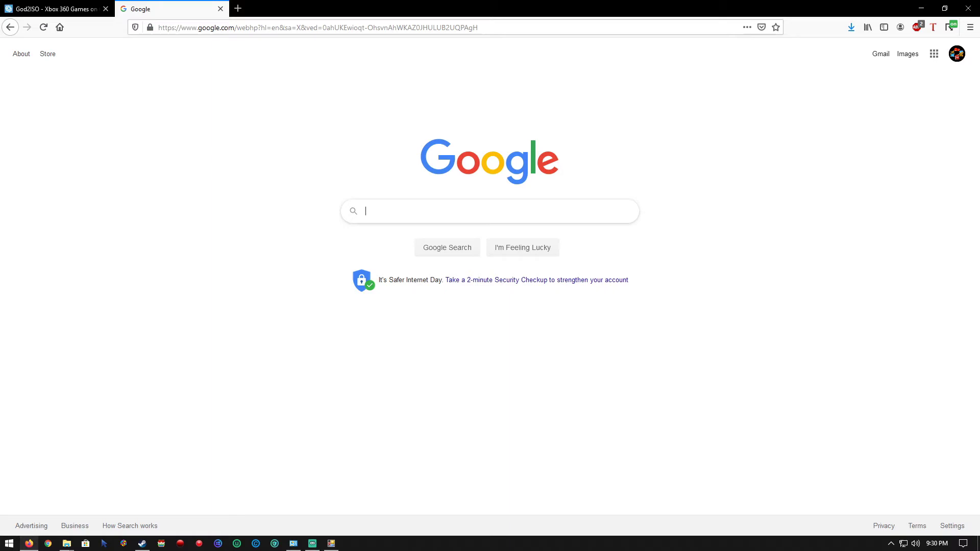
pyautogui.write('Xbox 35')
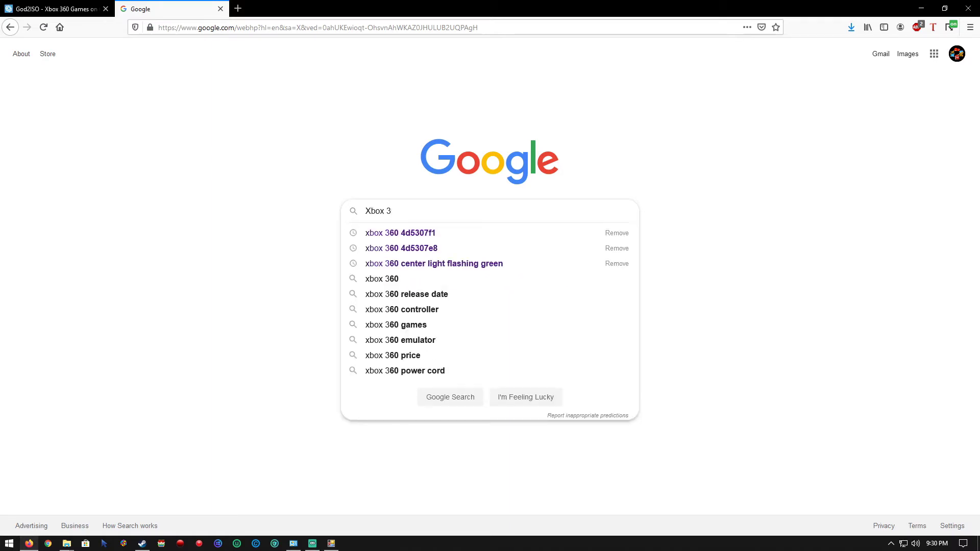
pyautogui.press('BackSpace')
pyautogui.write('60')
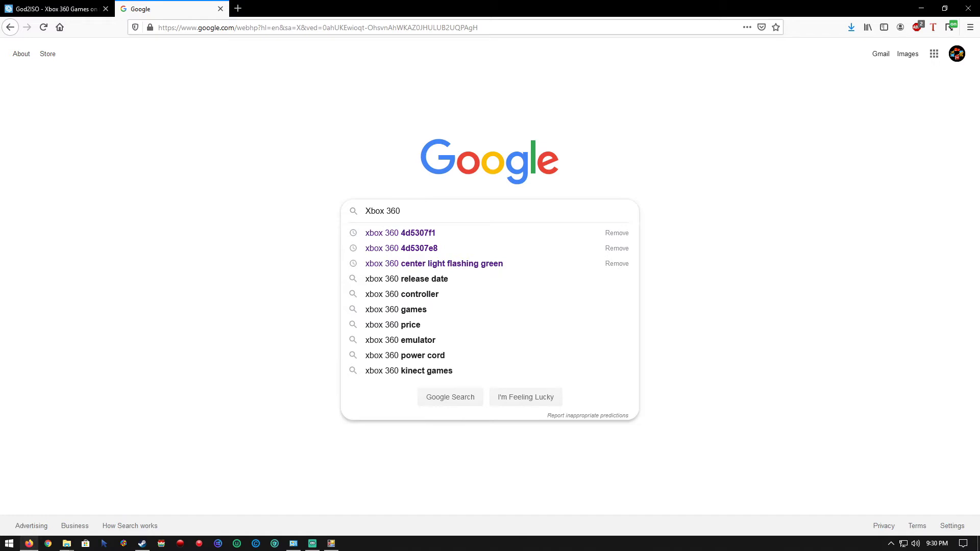
pyautogui.hotkey('ctrl', 'v')
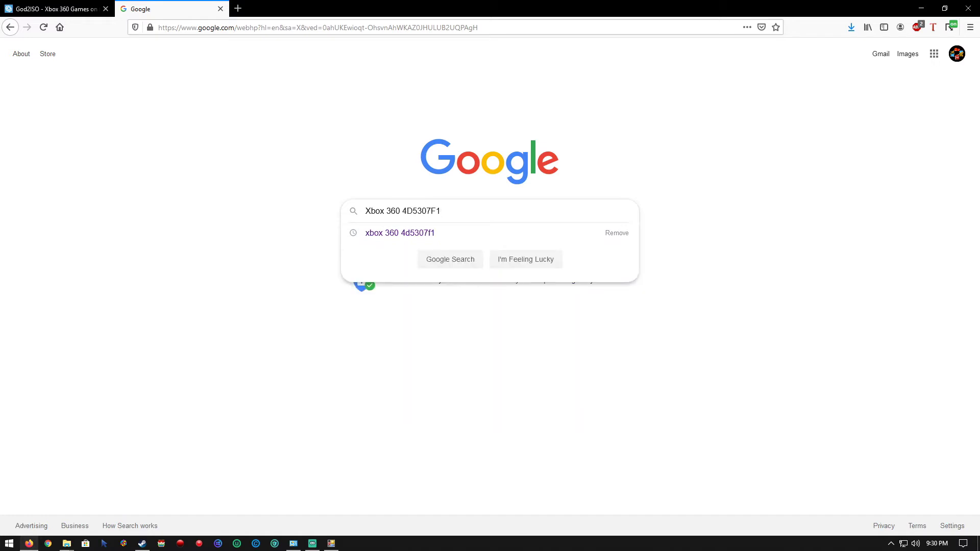
pyautogui.press('Return')
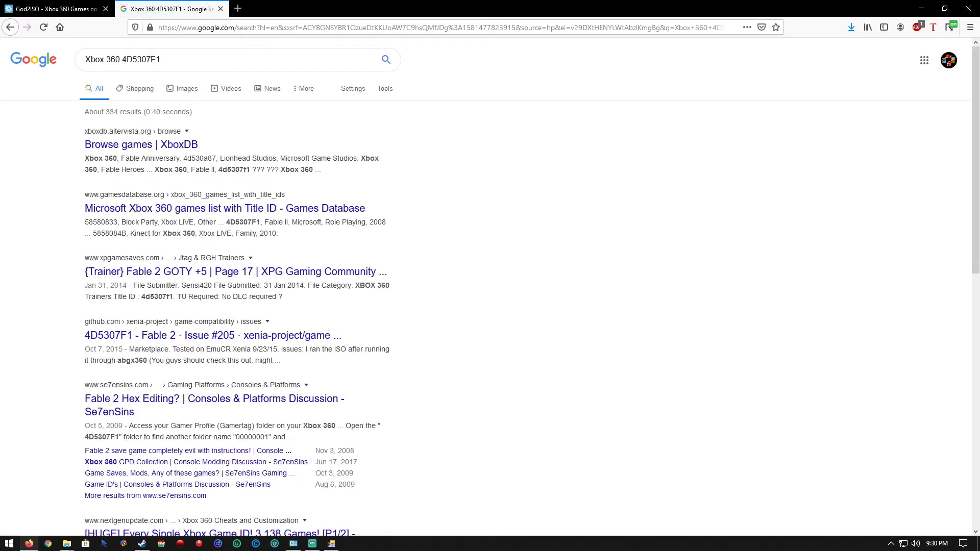
# Open the XboxDB "Browse games" result, find 4D5307F1 in the game list and view the matching game's page.
pyautogui.click(141, 145)
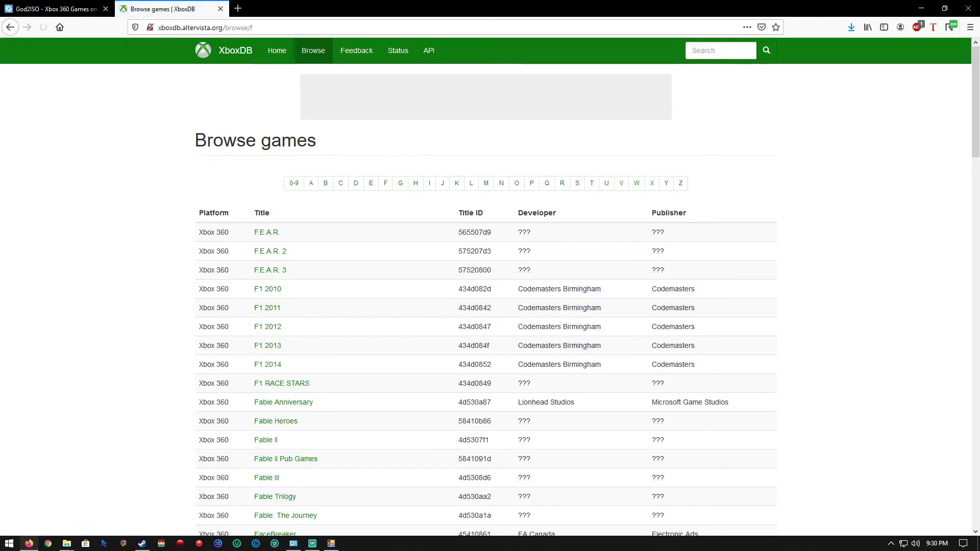
pyautogui.scroll(-5, 486, 285)
pyautogui.scroll(2, 486, 286)
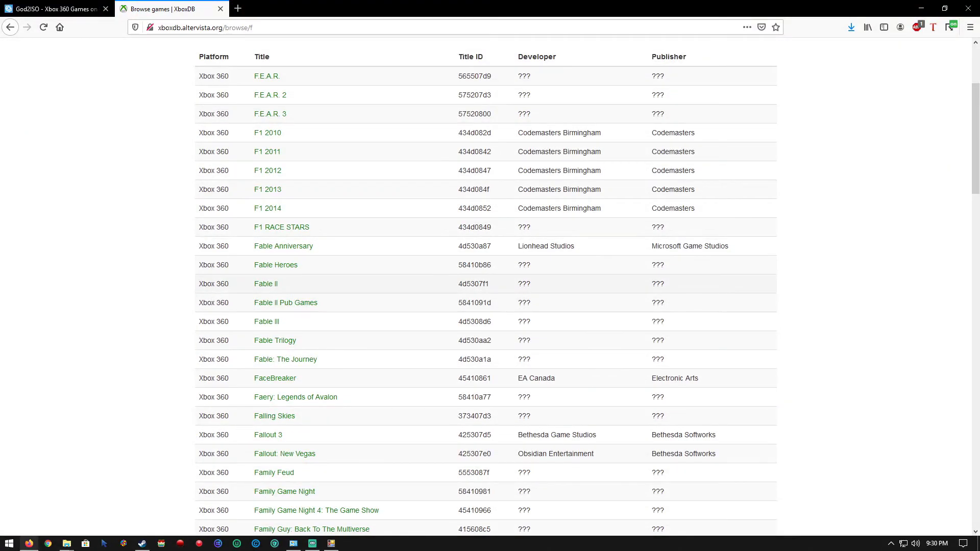
pyautogui.hotkey('ctrl', 'f')
pyautogui.hotkey('ctrl', 'v')
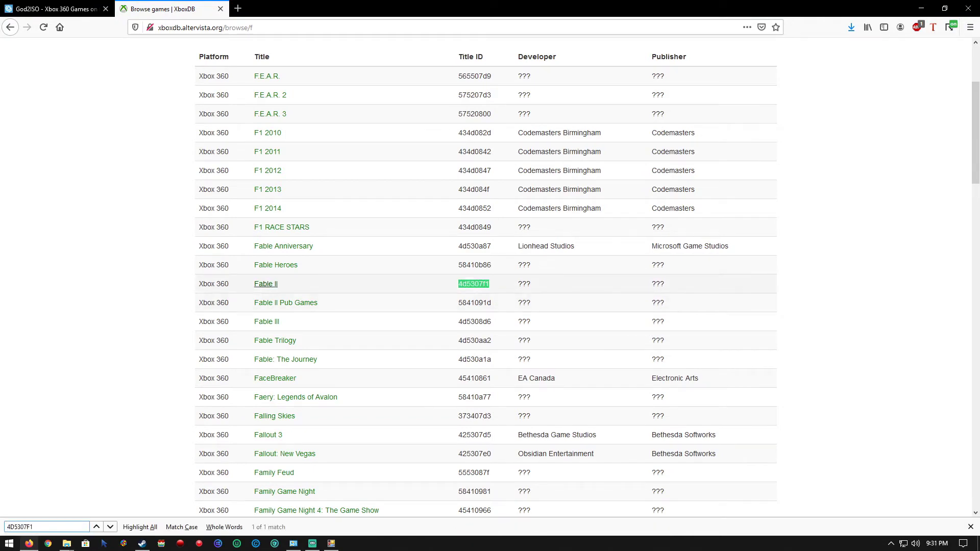
pyautogui.click(266, 284)
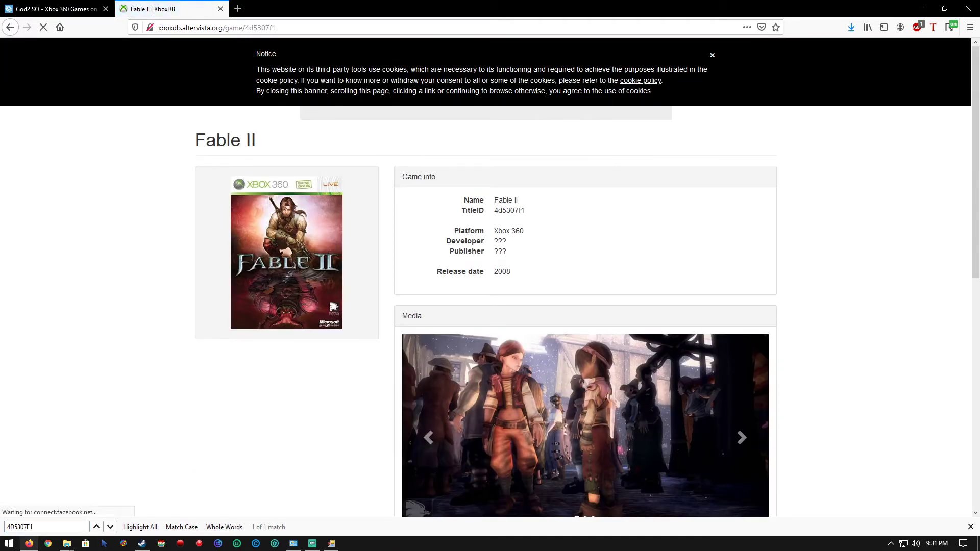
pyautogui.scroll(-2, 490, 276)
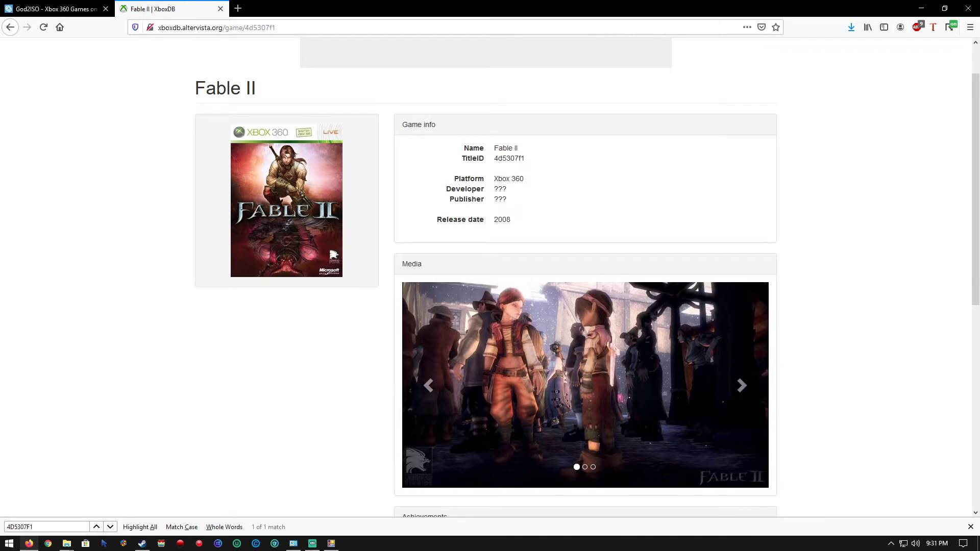
# Switch back to God2Iso and add the package file A509A2D6D9E998327C398033716F0A0D from the 00004000 folder.
pyautogui.click(331, 544)
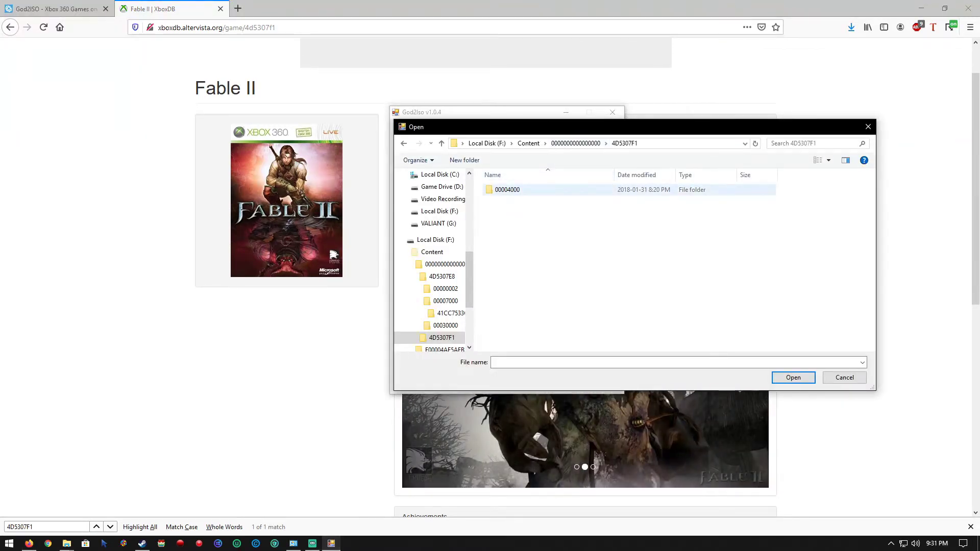
pyautogui.doubleClick(507, 190)
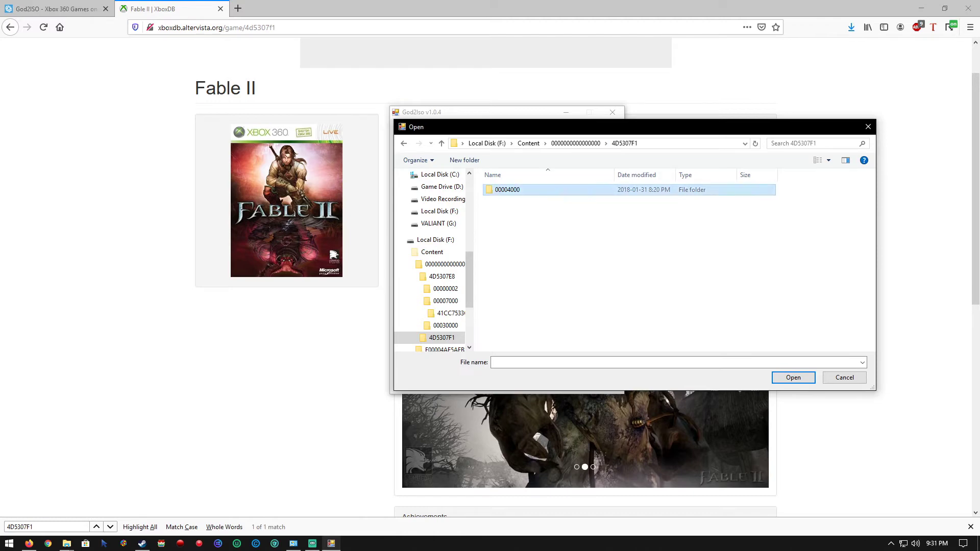
pyautogui.click(548, 200)
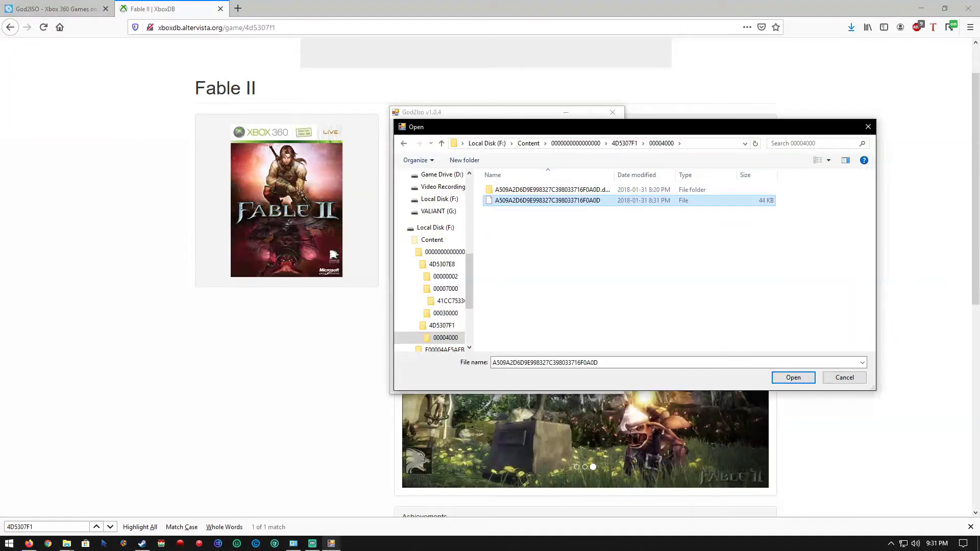
pyautogui.click(793, 378)
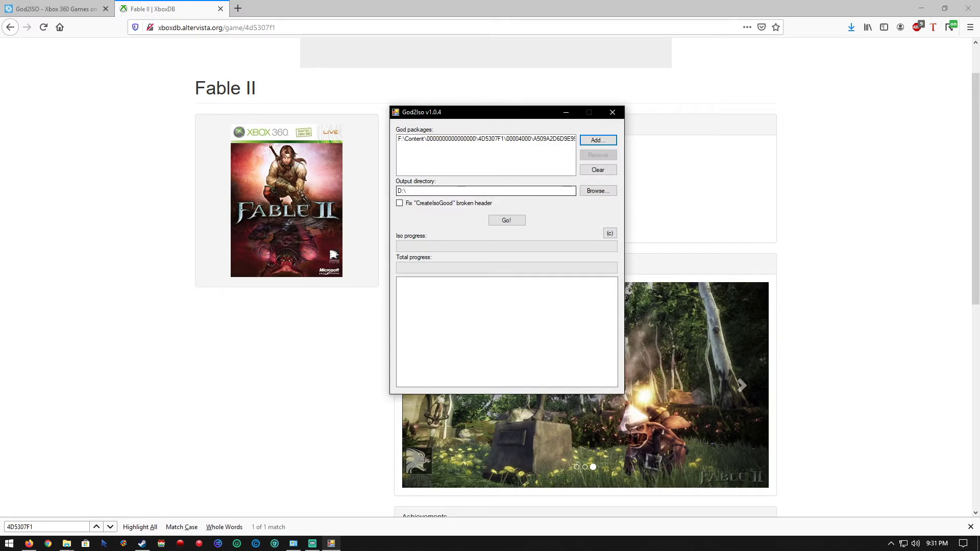
# Set the output directory to D:\Launchbox\Games\Microsoft Xbox 360, enable the "CreateIsoGood" broken header fix and start the conversion.
pyautogui.moveTo(411, 191); pyautogui.dragTo(397, 191)
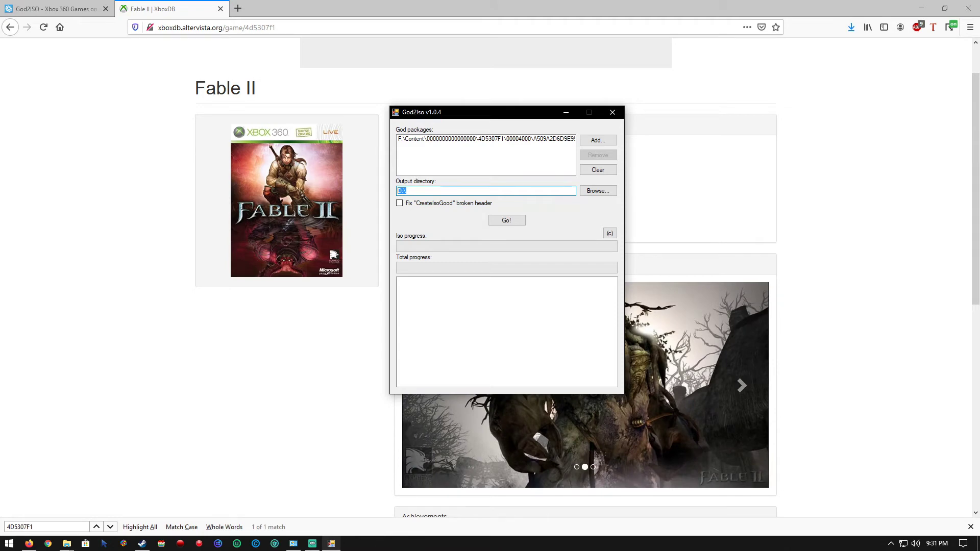
pyautogui.write('D:\\Launchbox\\G')
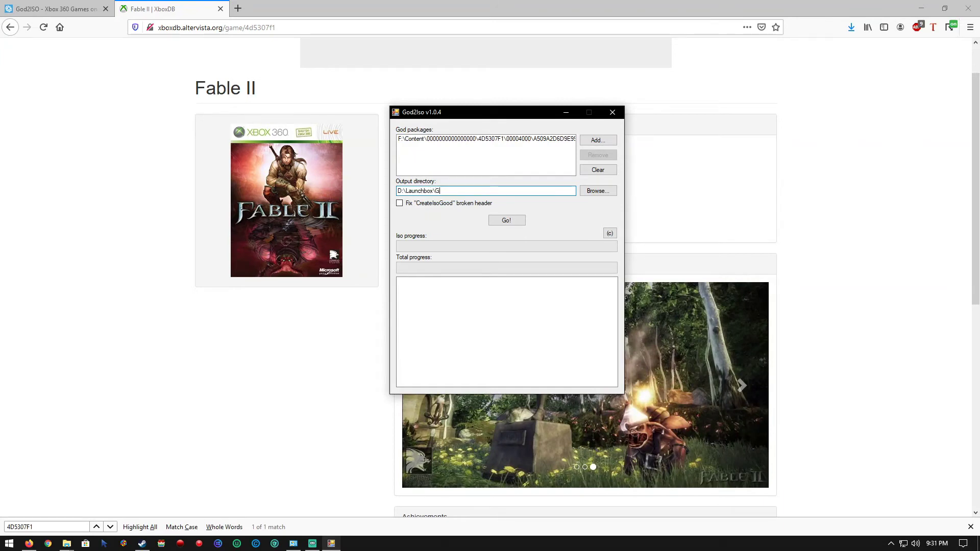
pyautogui.write('ames\\Microsoft Xbox ')
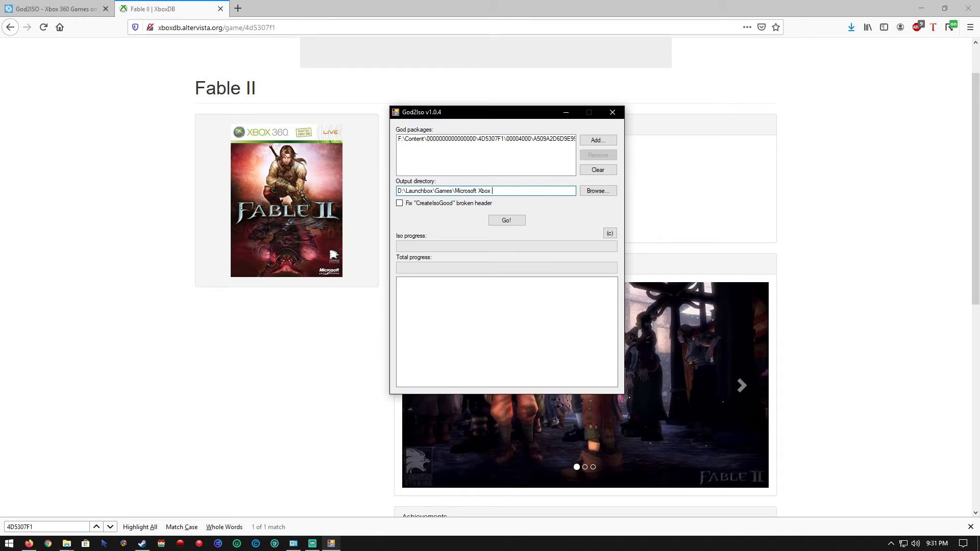
pyautogui.write('360')
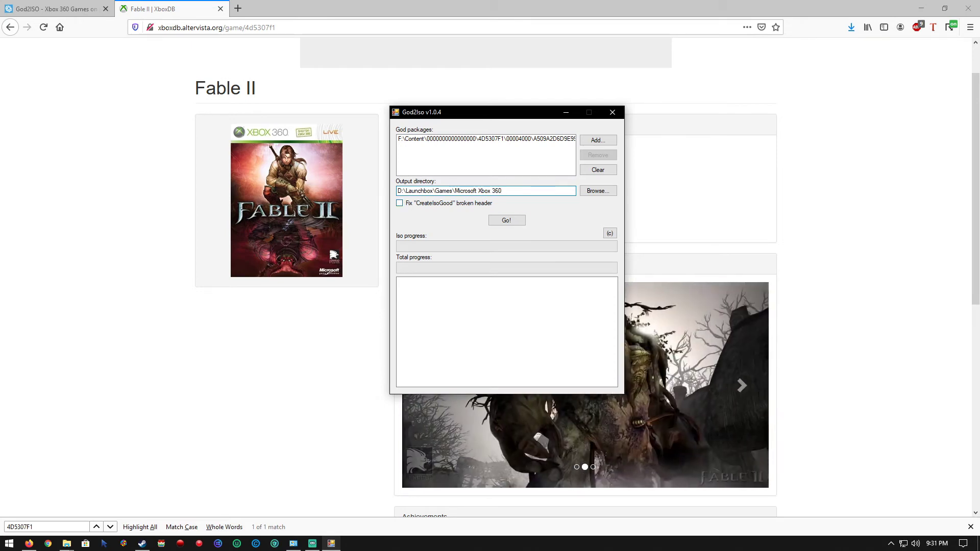
pyautogui.press('Tab')
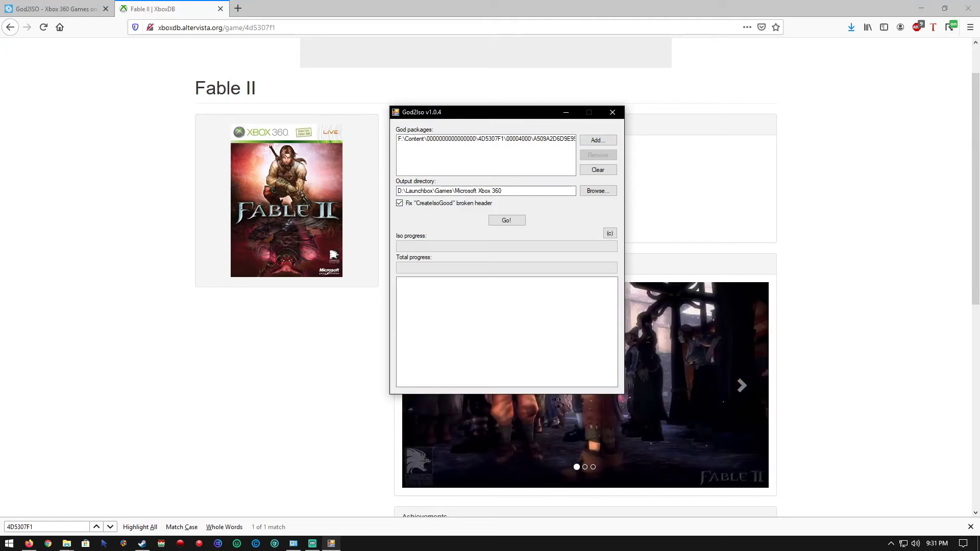
pyautogui.click(507, 221)
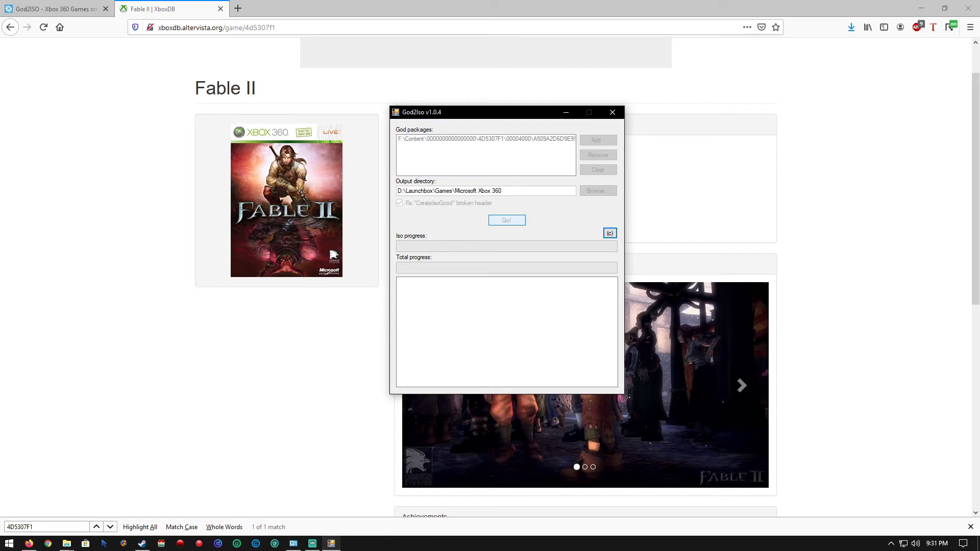